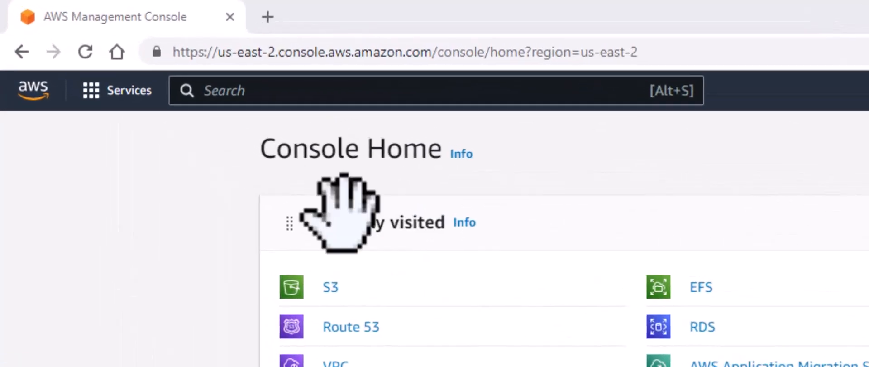
Open the S3 service and start a new bucket named my-bucket-anael4.
click(141, 102)
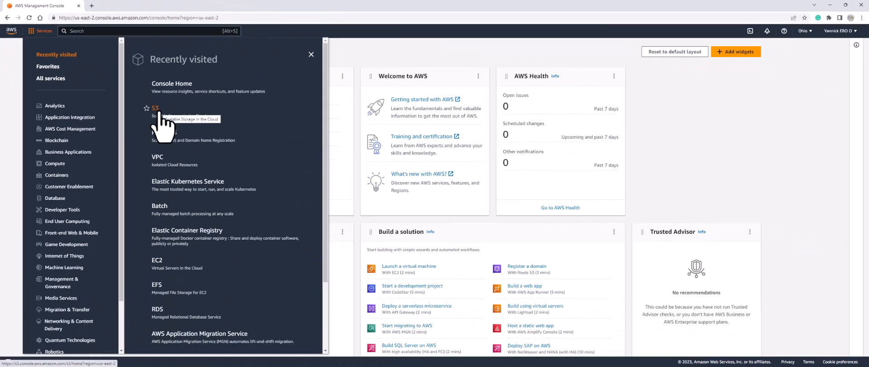
click(158, 111)
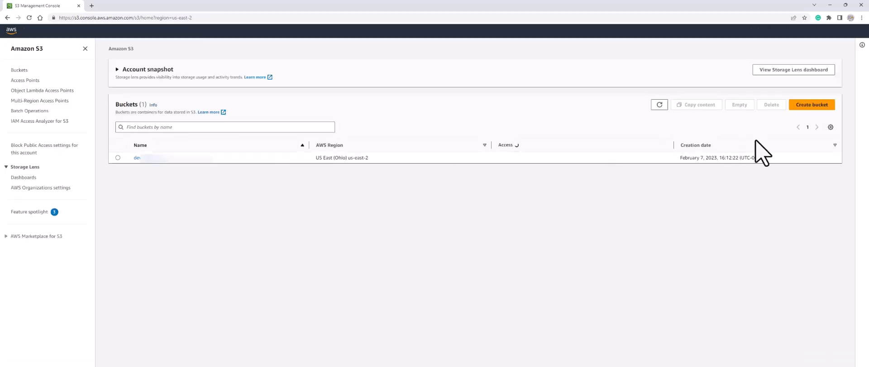
click(820, 108)
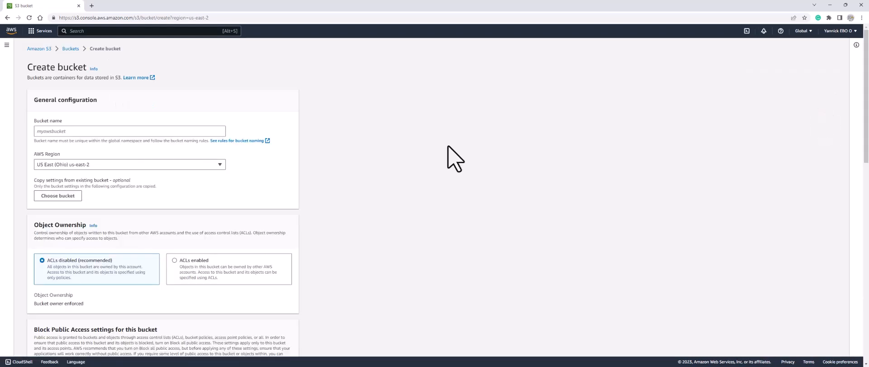
click(131, 131)
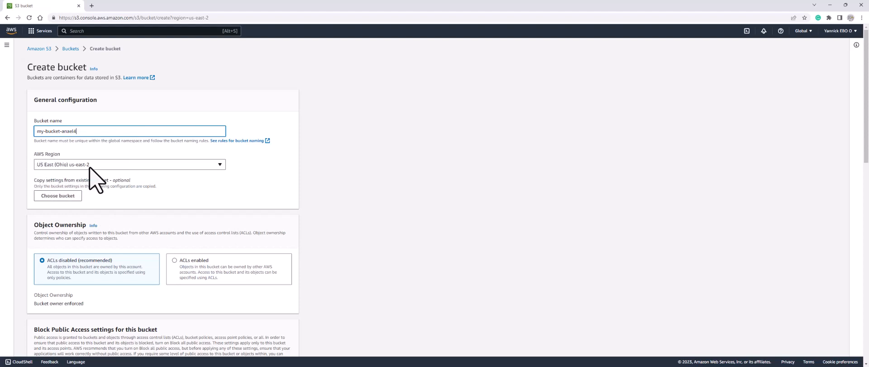
Turn off blocking of all public access, acknowledge the public access warning, and create the bucket.
scroll(90, 167, down, 3)
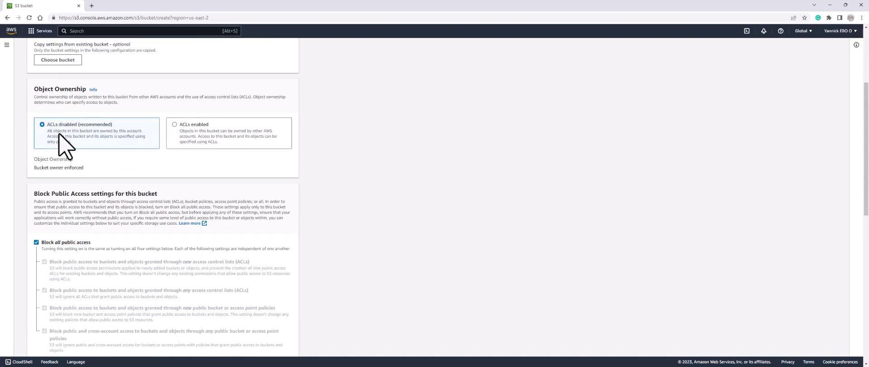
scroll(64, 145, down, 4)
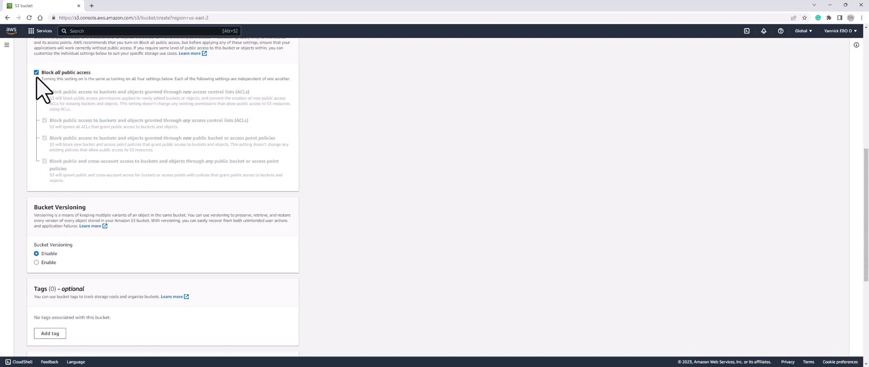
click(36, 72)
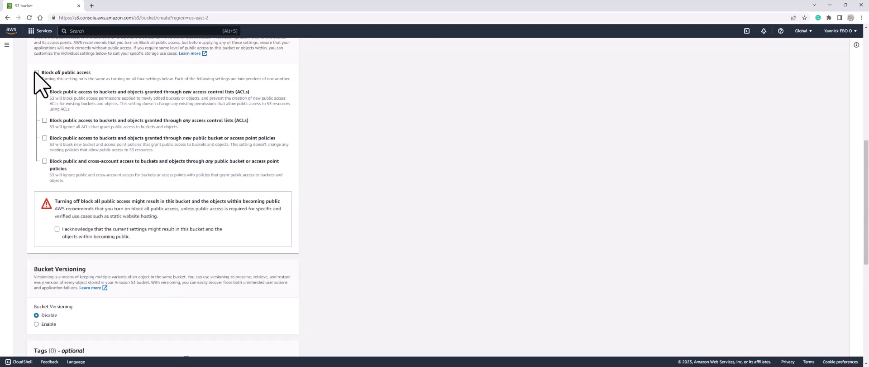
click(57, 228)
scroll(106, 247, down, 5)
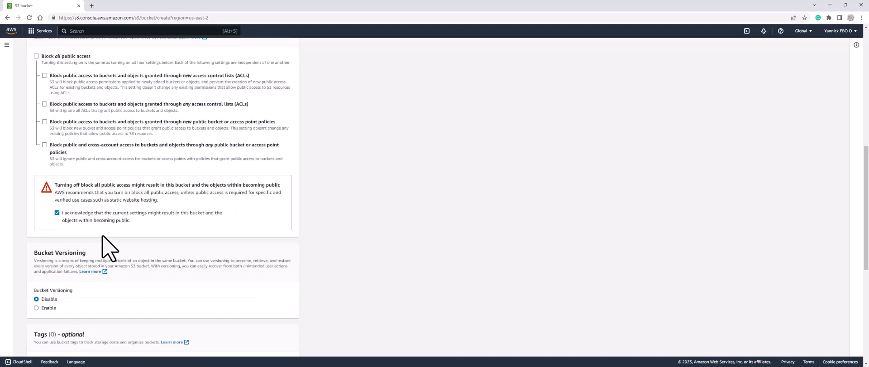
scroll(111, 246, down, 2)
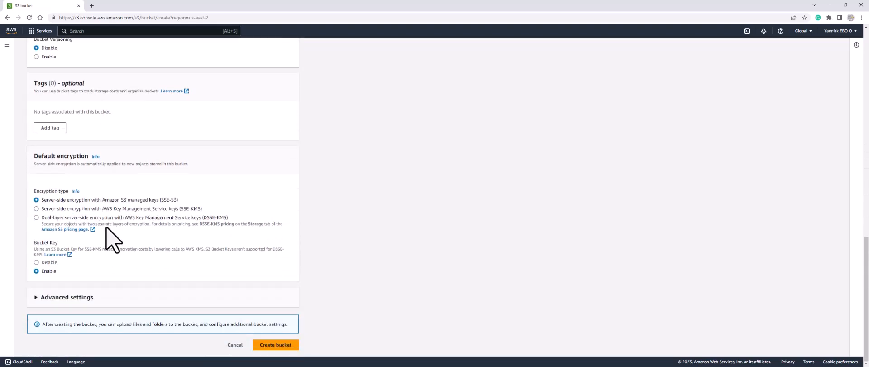
click(276, 346)
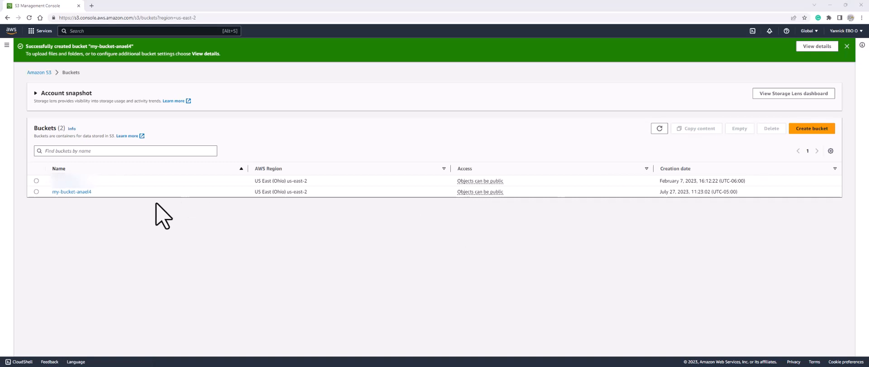
Open the properties of my-bucket-anael4 and enable static website hosting.
click(70, 192)
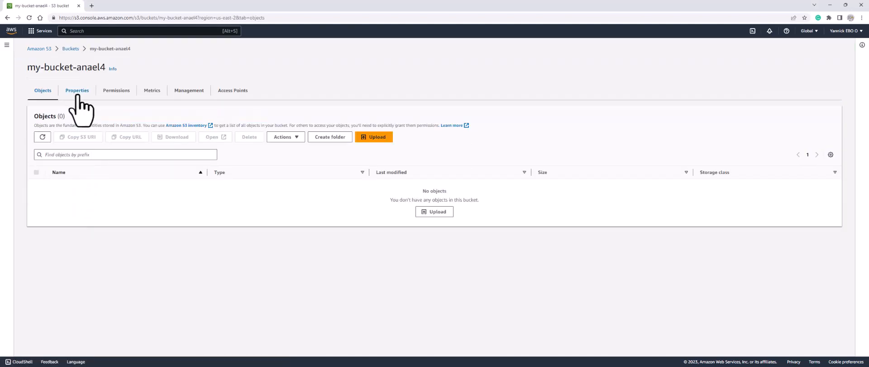
click(78, 94)
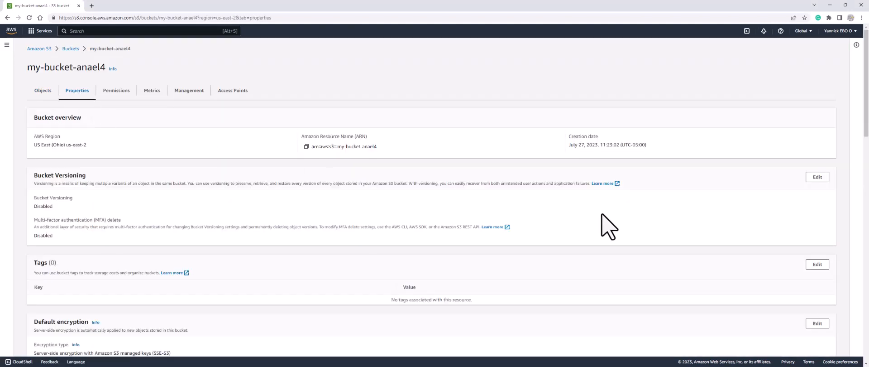
scroll(604, 226, down, 5)
scroll(616, 243, down, 10)
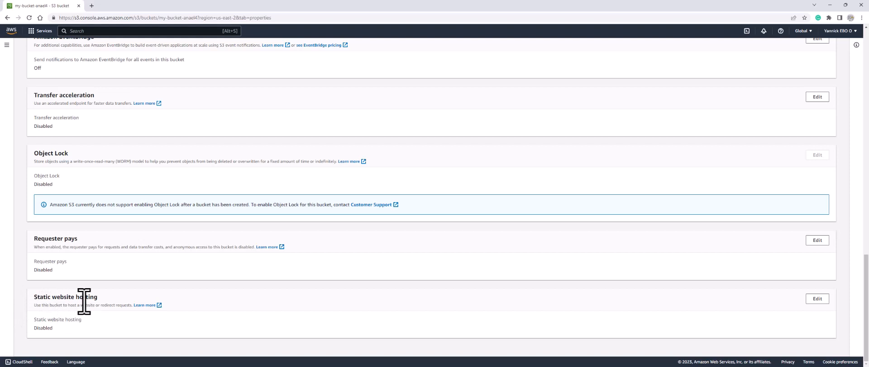
click(818, 299)
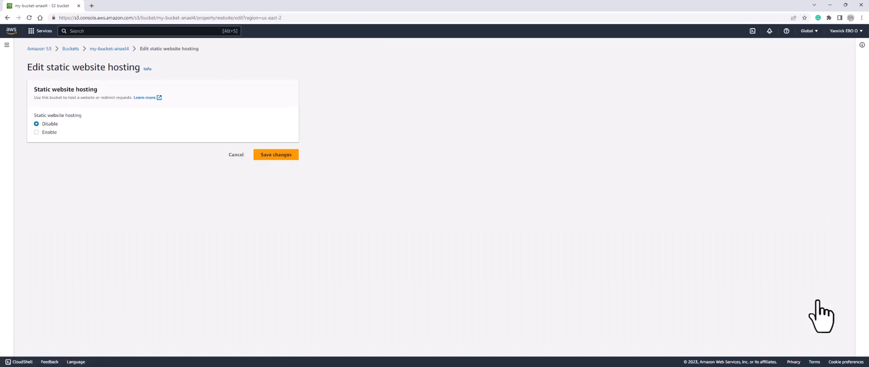
click(44, 134)
scroll(97, 200, down, 2)
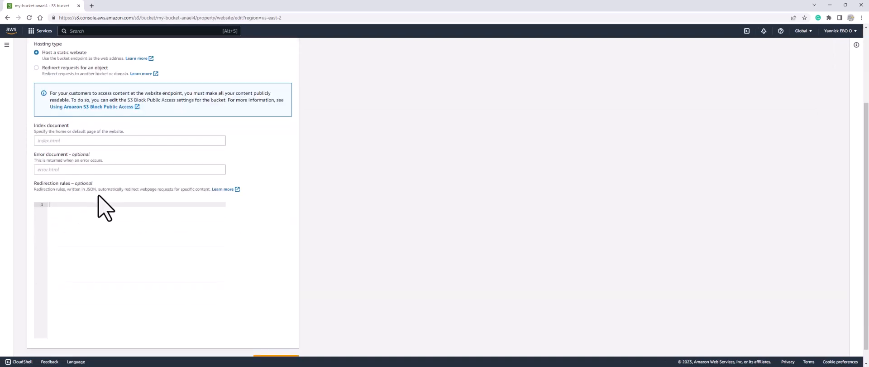
Set the index document to index.html and save the static website hosting settings.
click(60, 140)
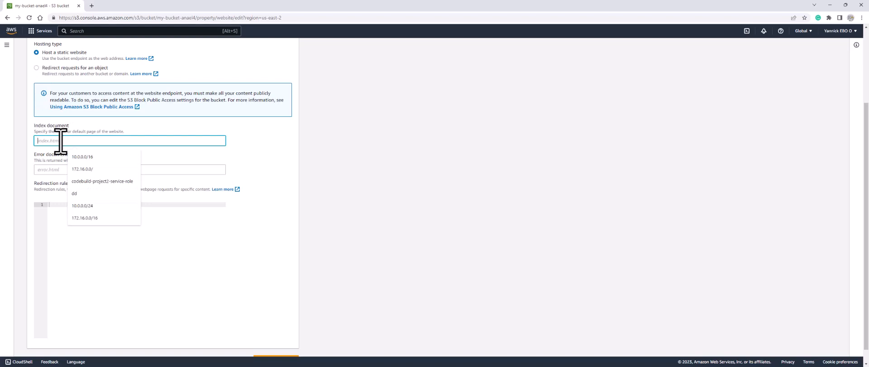
text(index.html)
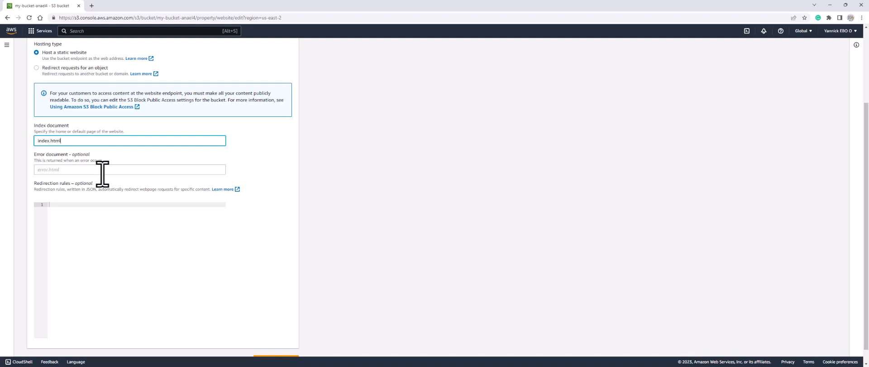
scroll(181, 186, down, 1)
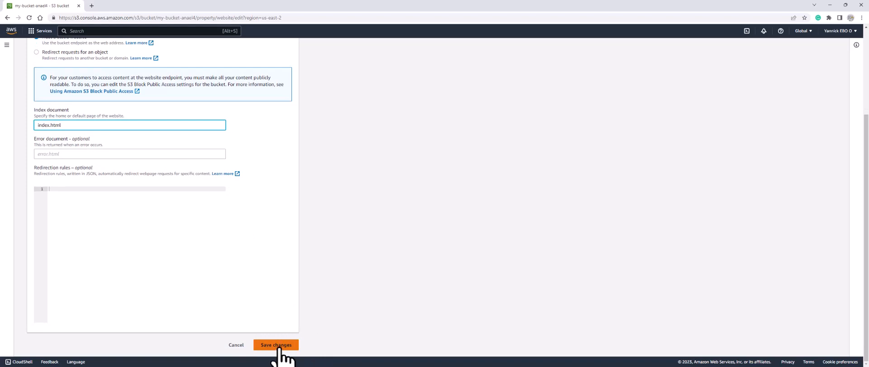
click(278, 345)
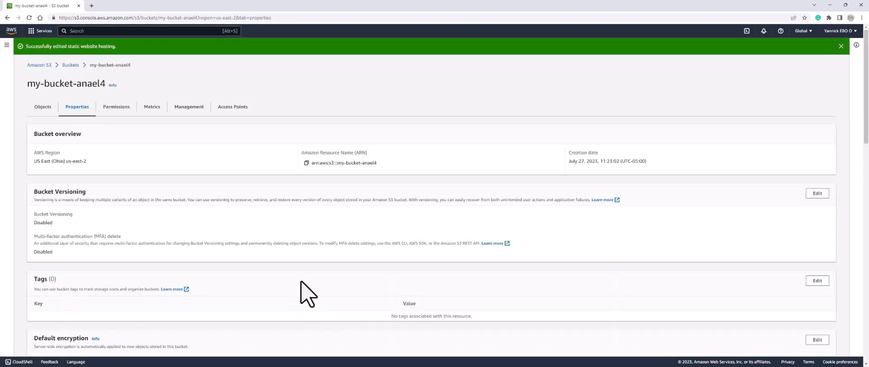
Open the bucket website endpoint from the static website hosting section and examine the page's response code.
scroll(284, 272, down, 10)
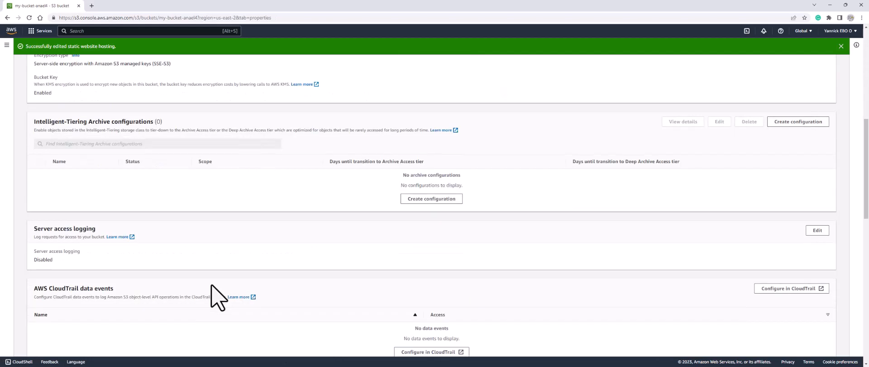
scroll(218, 294, down, 10)
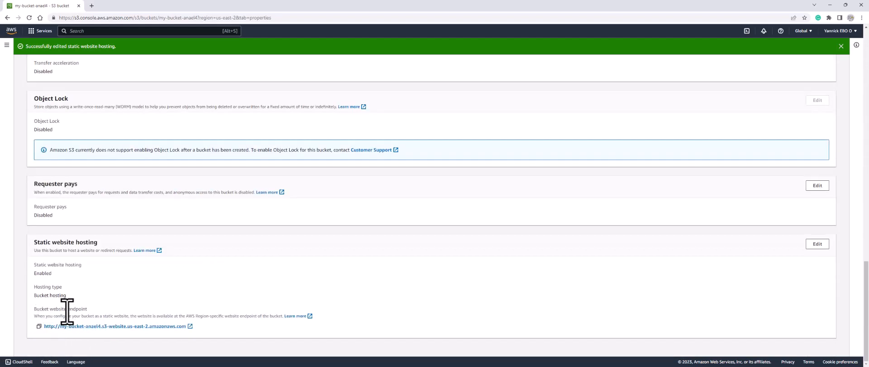
click(189, 327)
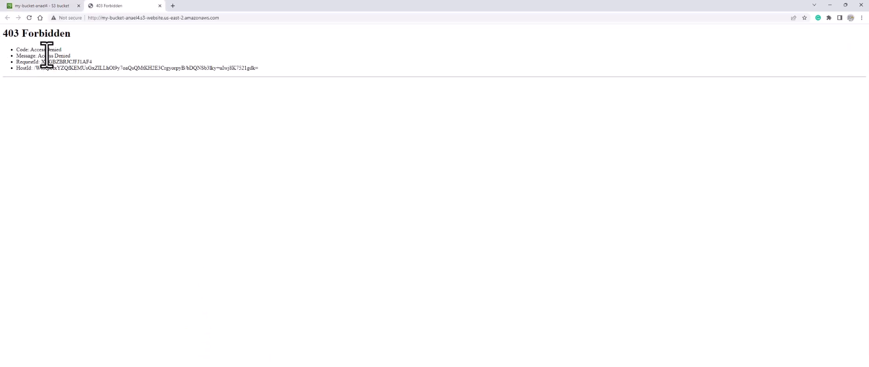
drag(31, 50, 62, 49)
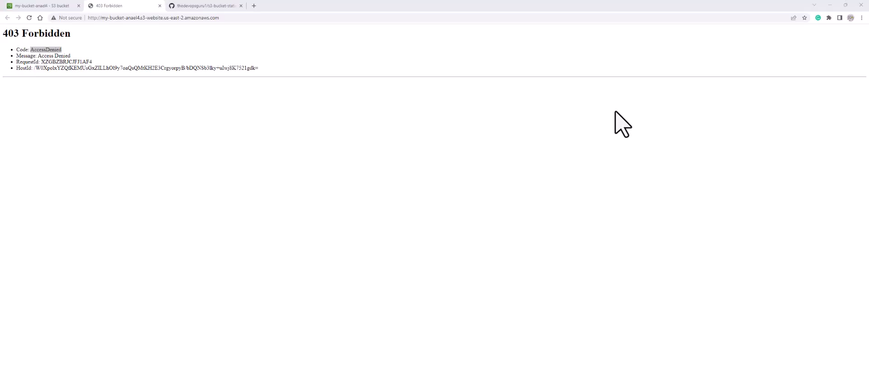
Return to my-bucket-anael4 and open its bucket policy for editing from the permissions settings.
click(32, 5)
scroll(184, 149, up, 4)
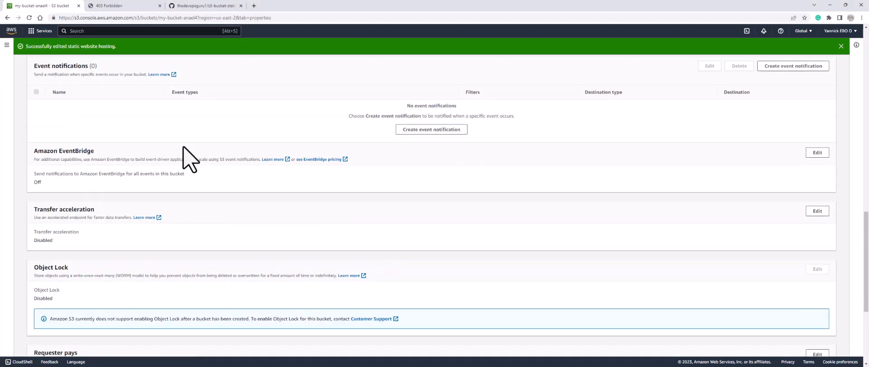
scroll(190, 159, up, 10)
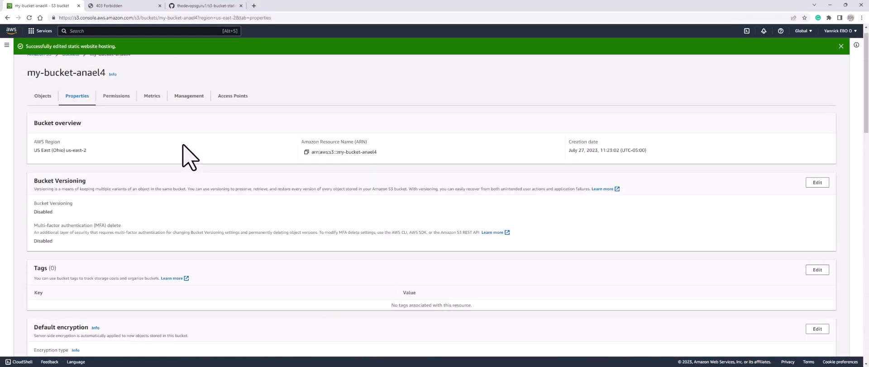
click(121, 108)
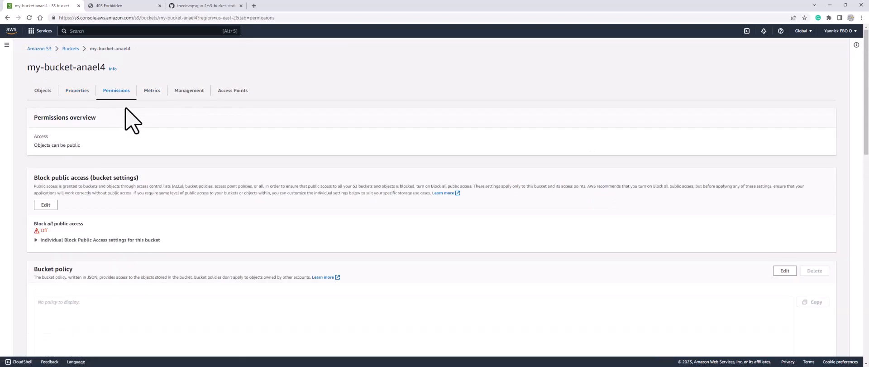
scroll(152, 138, down, 2)
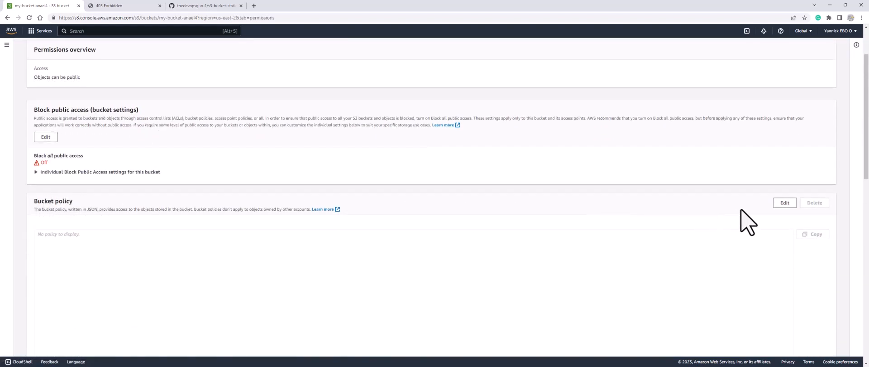
click(784, 203)
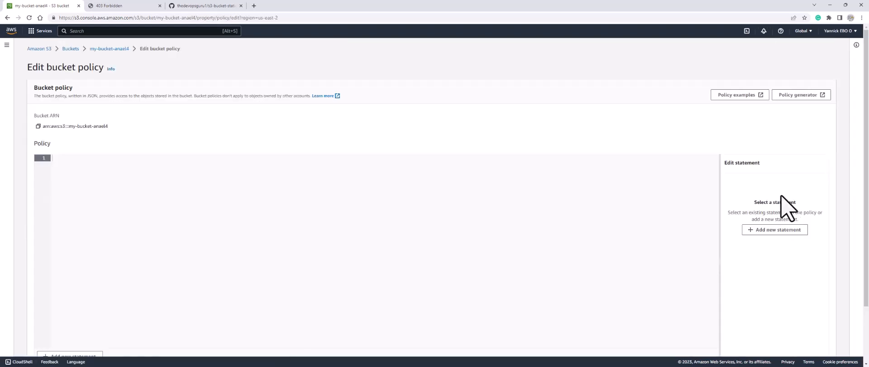
Copy the JSON policy from the s3-bucket-static-website1 GitHub readme and paste it into the bucket policy editor.
click(202, 6)
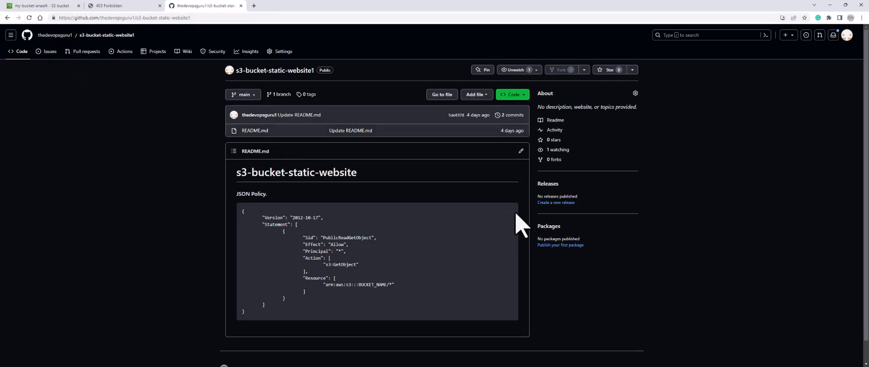
mouse_move(510, 212)
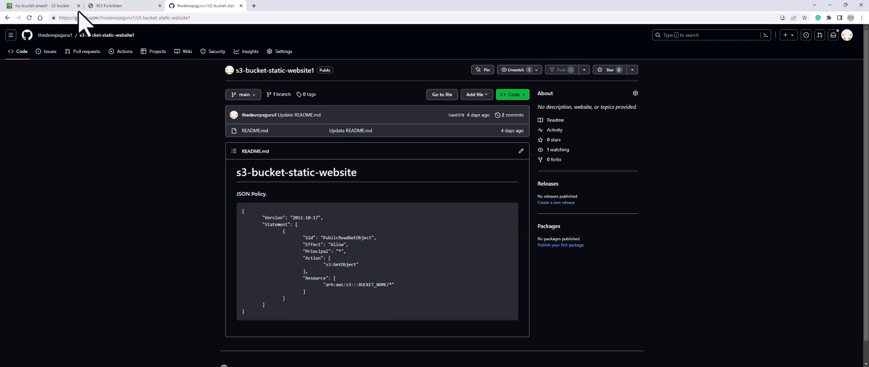
click(58, 6)
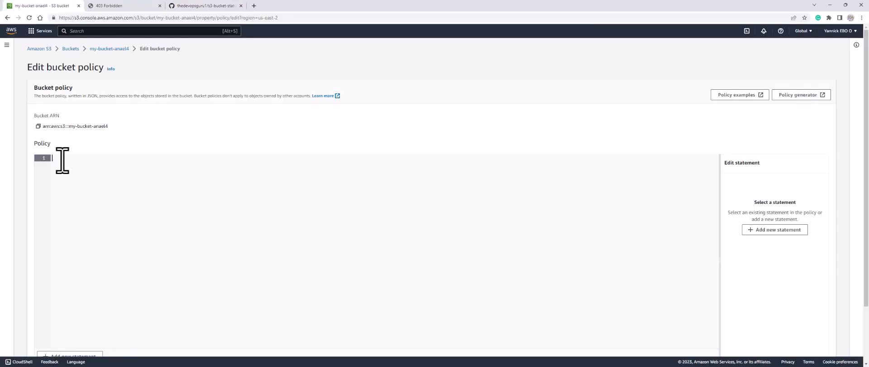
key(ctrl+v)
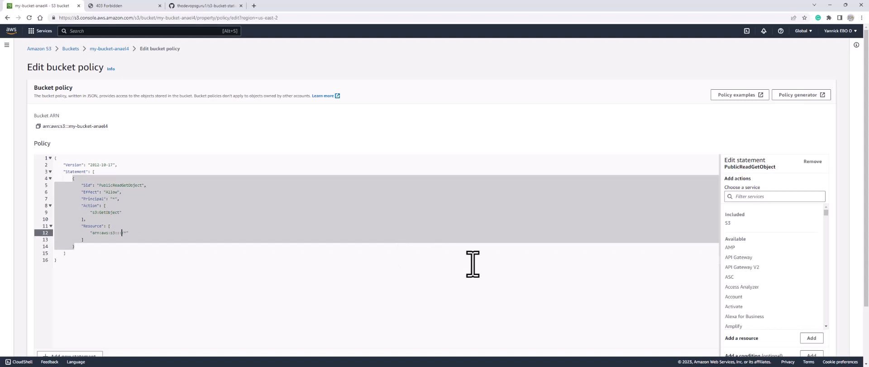
Insert the bucket name my-bucket-anael4 before /* in the policy's Resource ARN and save the bucket policy.
drag(111, 128, 70, 129)
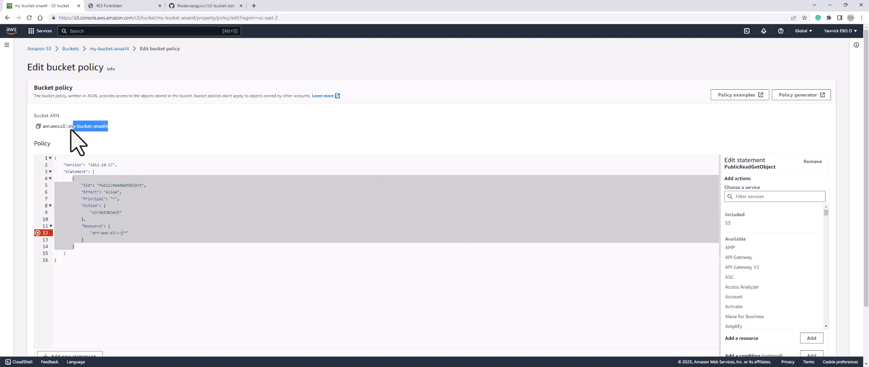
click(120, 233)
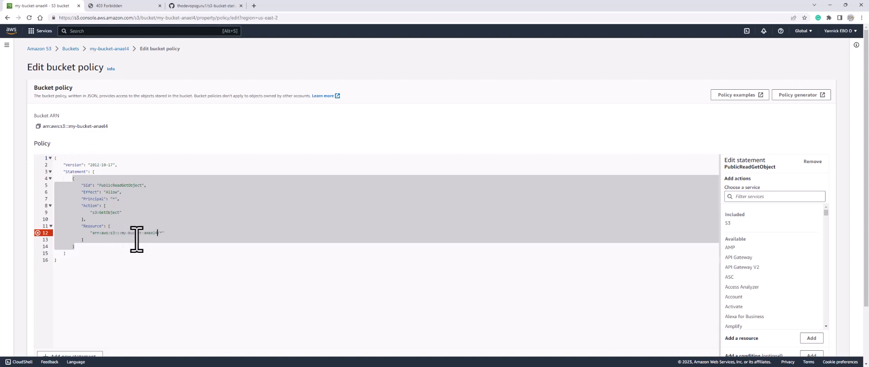
scroll(725, 154, down, 2)
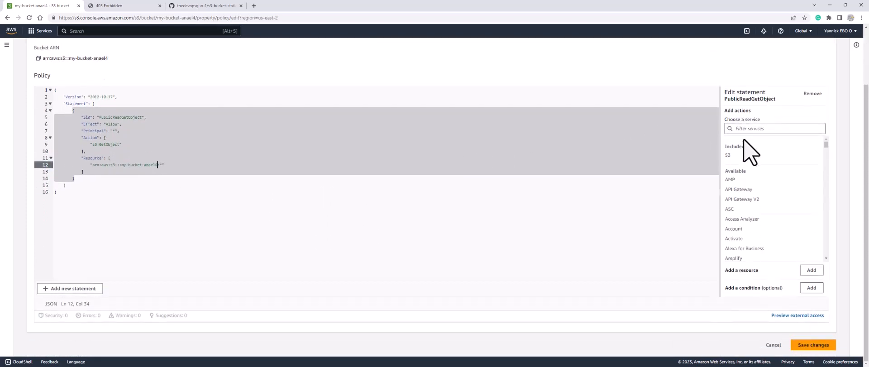
scroll(749, 152, down, 2)
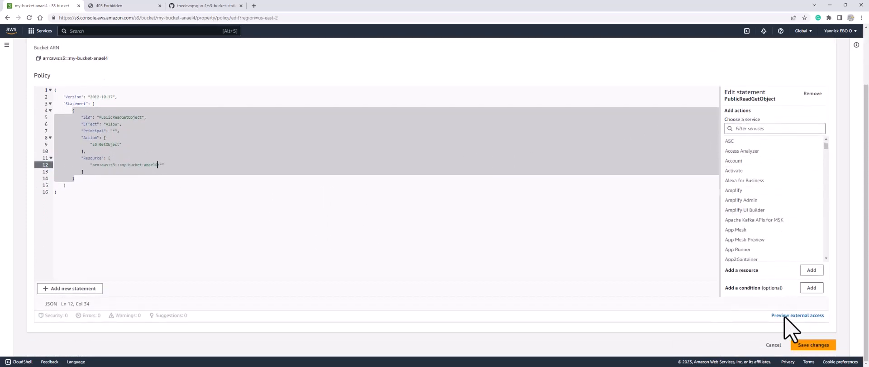
click(813, 349)
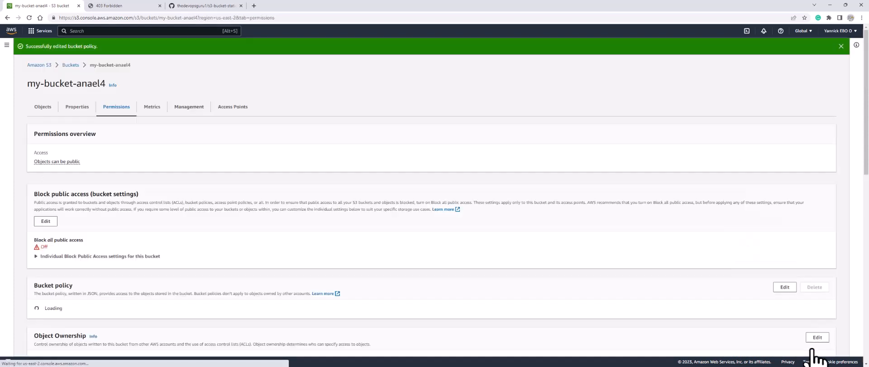
Reload the bucket website endpoint page to check how it responds under the saved policy.
click(107, 6)
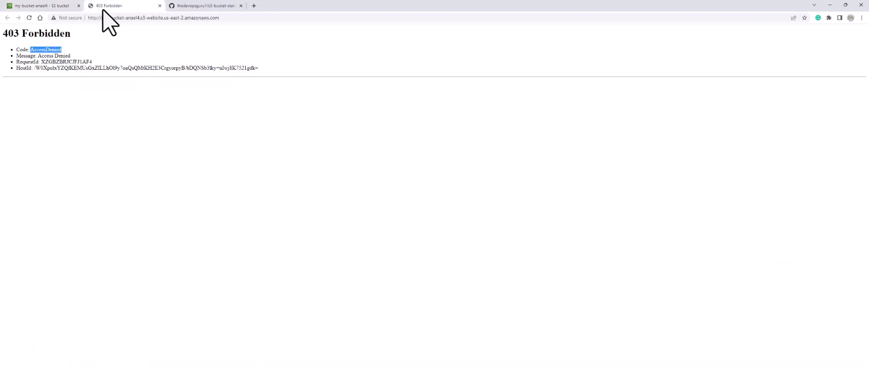
click(28, 18)
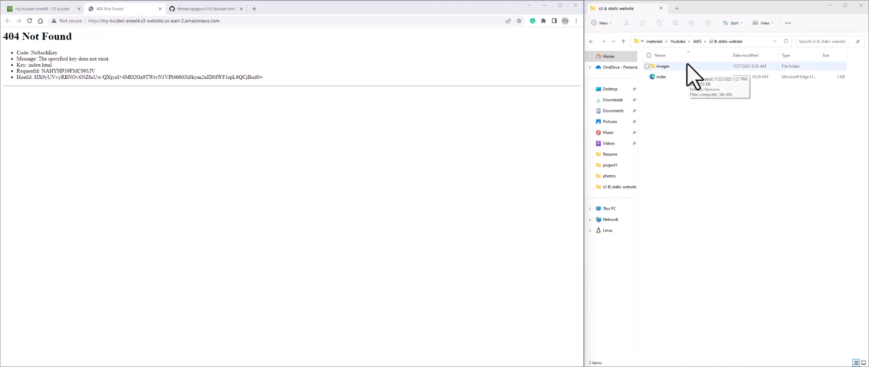
Upload the images folder and index file from the s3 & static website folder to my-bucket-anael4 and close the upload status.
click(43, 8)
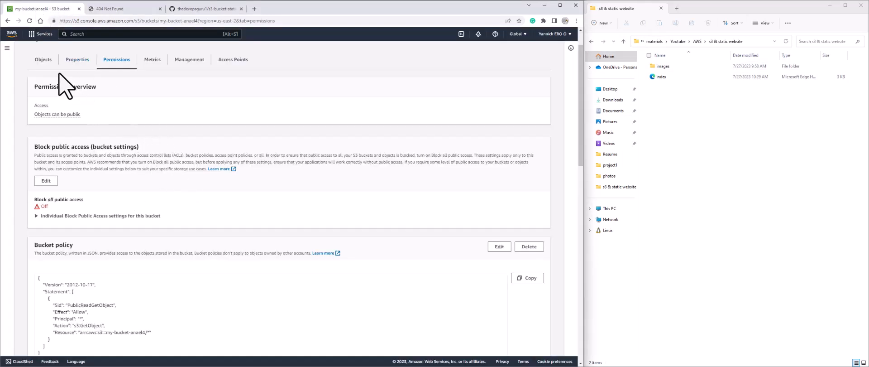
click(43, 63)
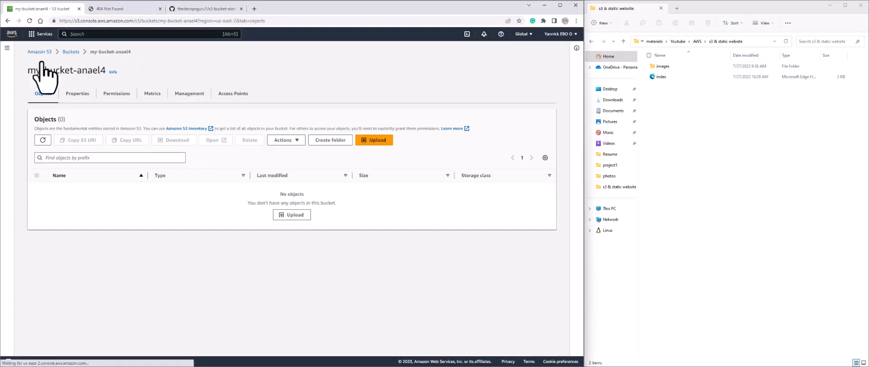
drag(701, 129, 223, 156)
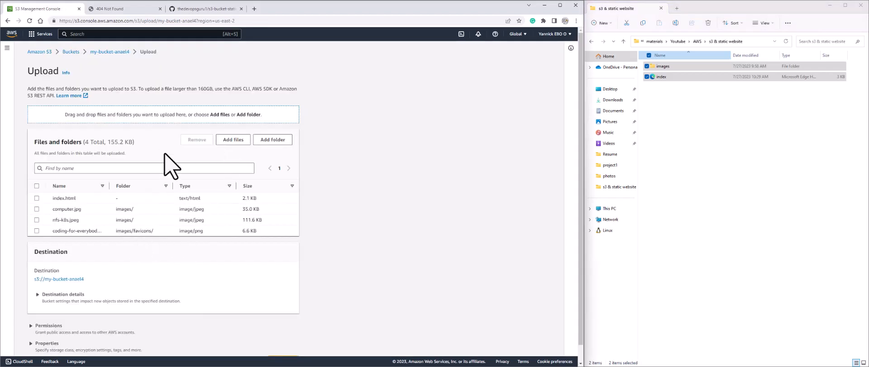
scroll(250, 245, down, 1)
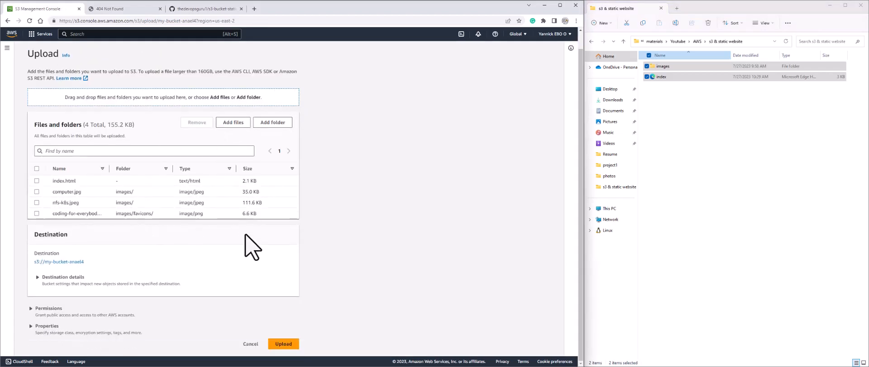
click(283, 345)
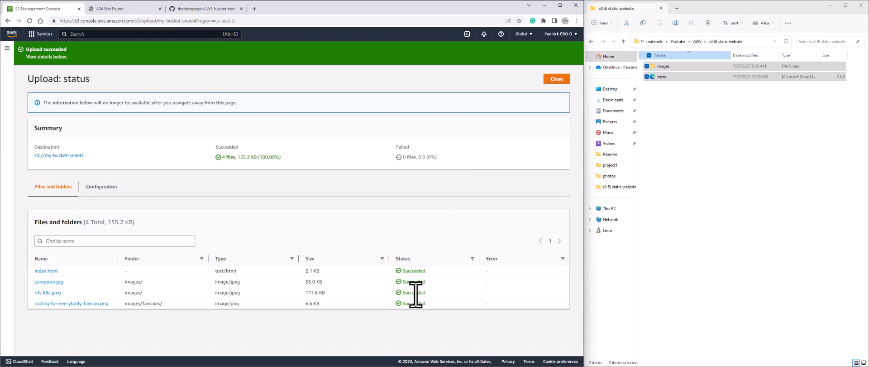
click(556, 79)
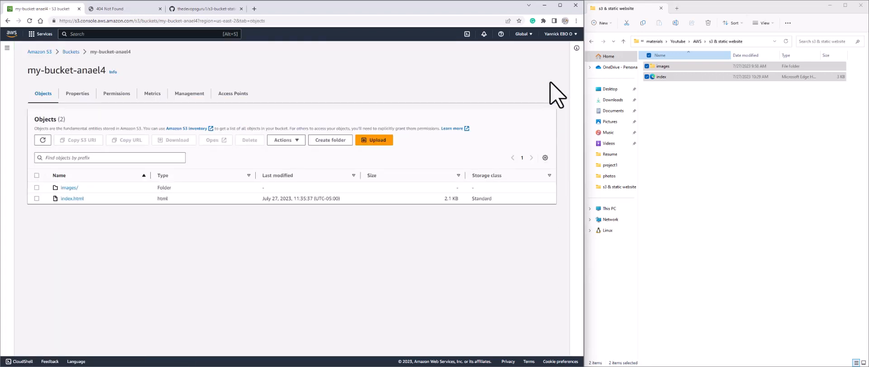
Reload the bucket website endpoint and examine the hosted page down to its footer in a maximized browser window.
click(125, 9)
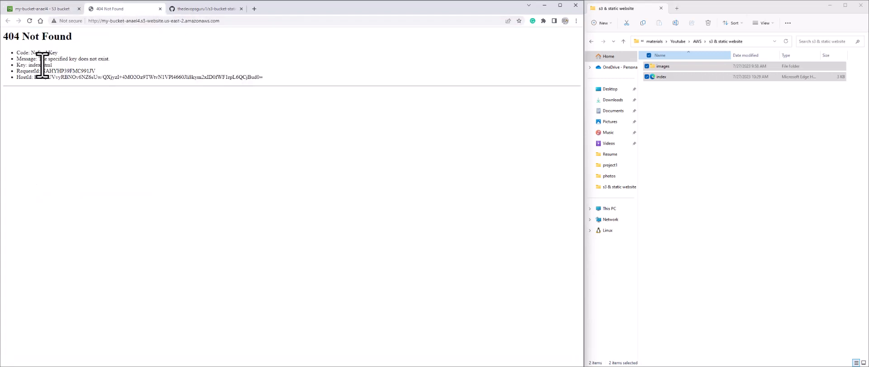
click(28, 21)
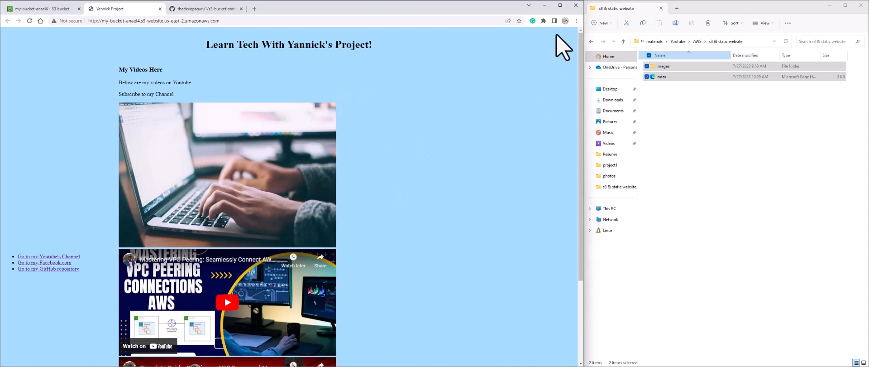
click(561, 6)
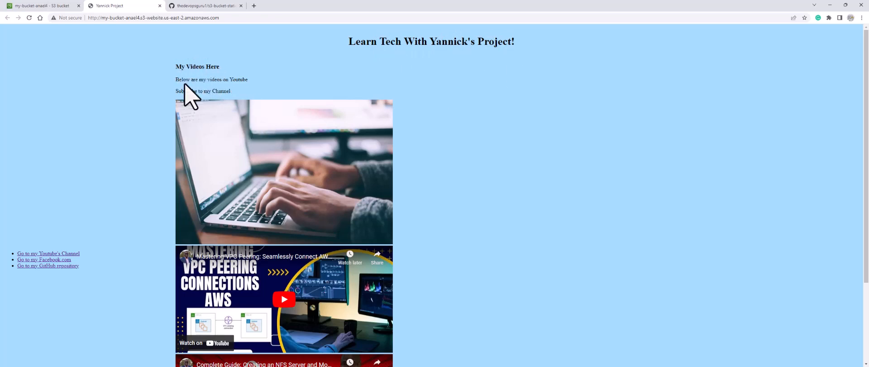
scroll(209, 171, down, 3)
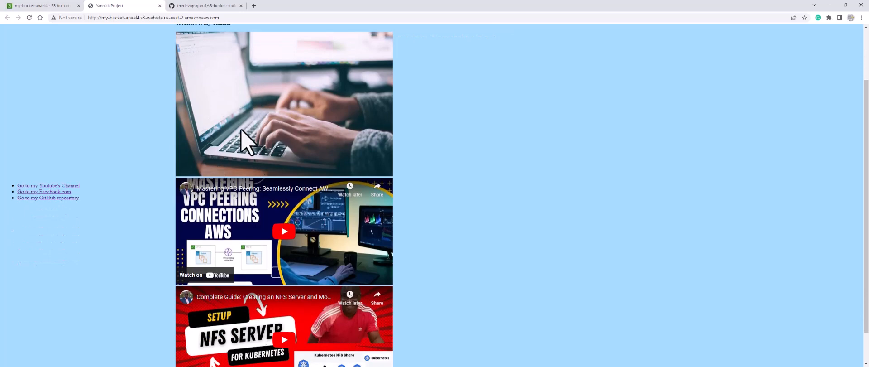
scroll(262, 136, down, 2)
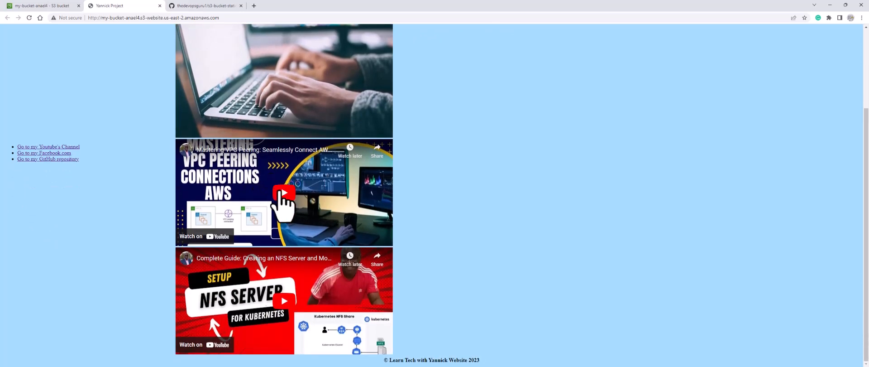
Test the two embedded videos on the hosted page by briefly playing and pausing each one.
click(282, 192)
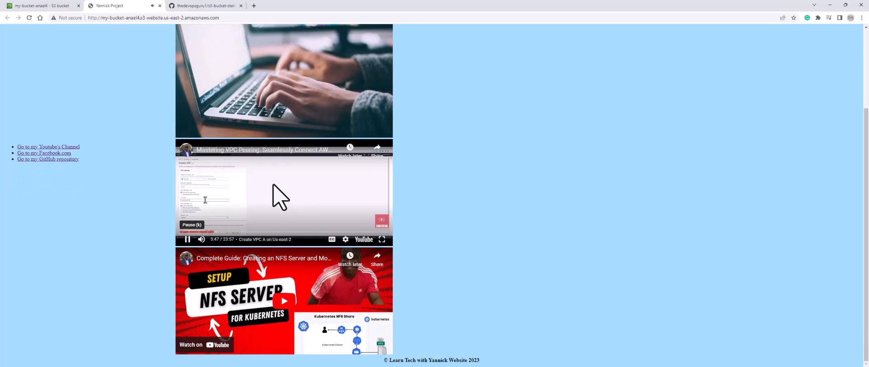
click(281, 197)
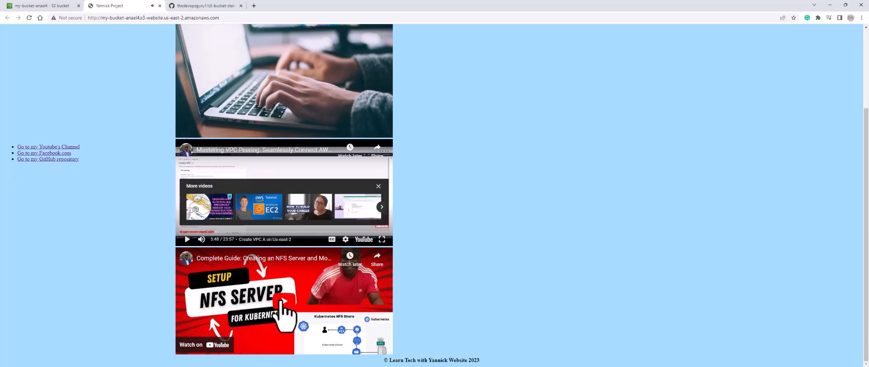
click(283, 311)
click(285, 305)
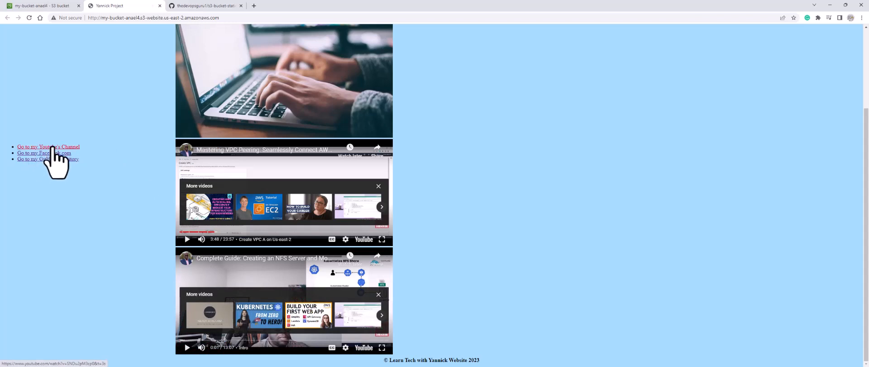
Test the YouTube, Facebook and GitHub repository links on the hosted page, closing each opened page.
click(52, 146)
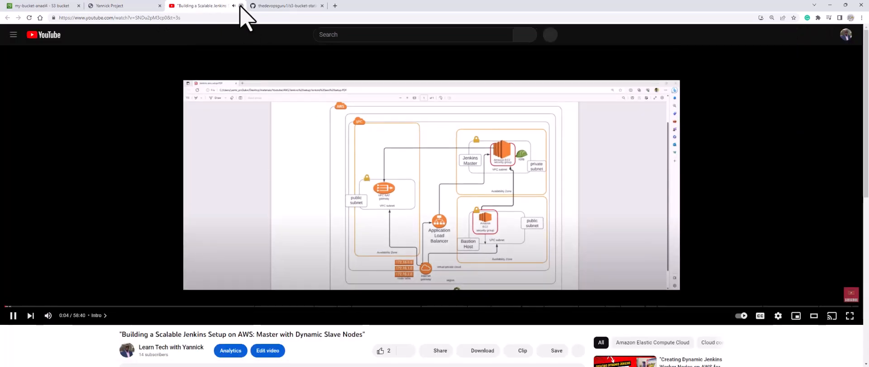
click(241, 5)
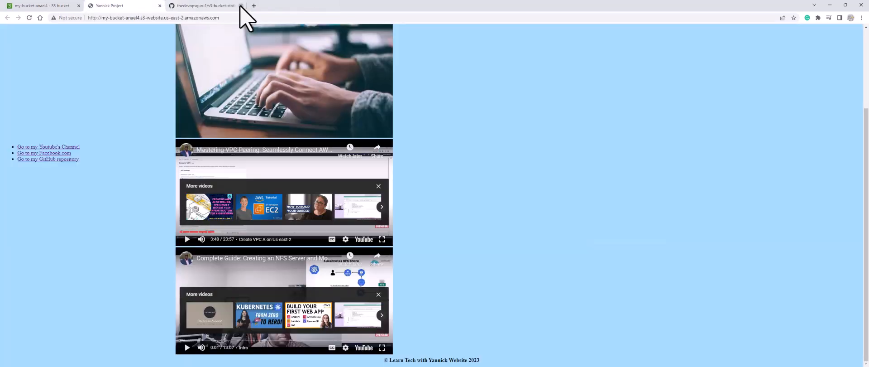
click(58, 154)
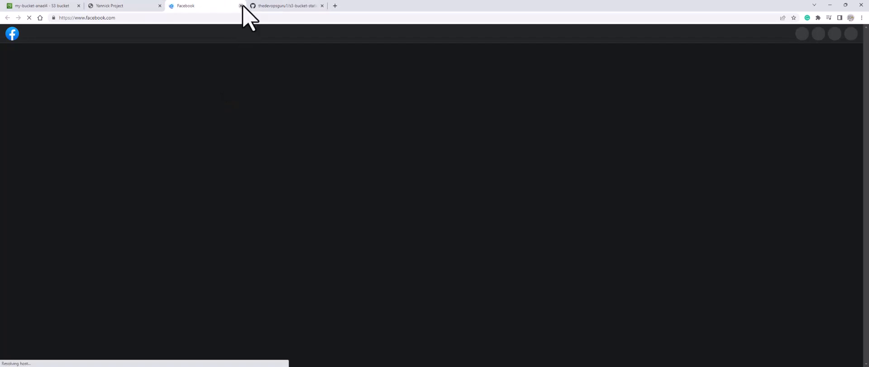
click(240, 6)
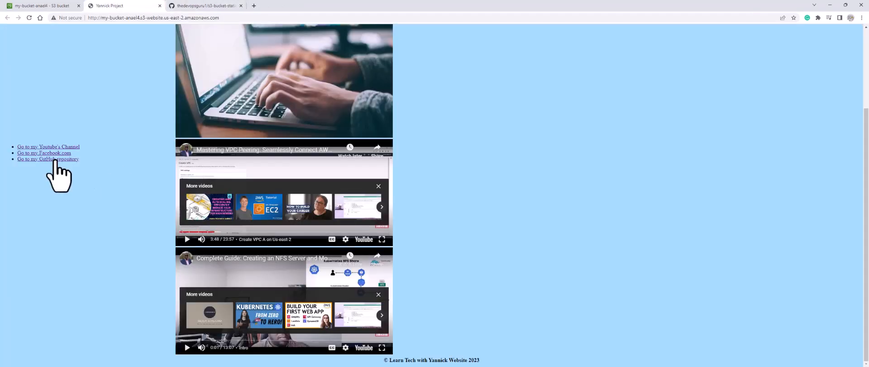
click(55, 160)
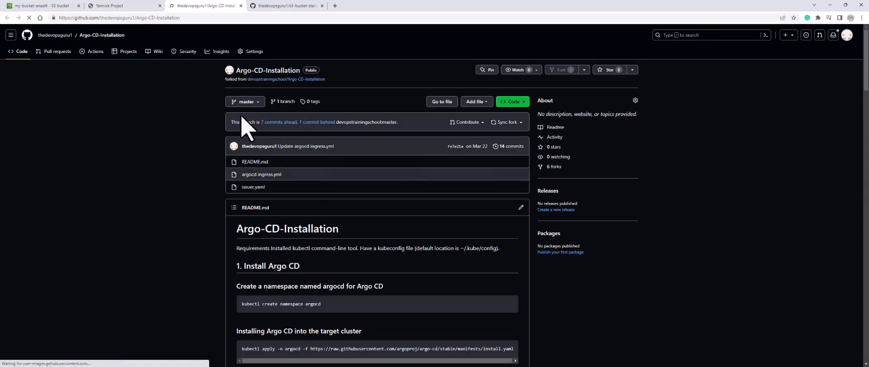
click(240, 6)
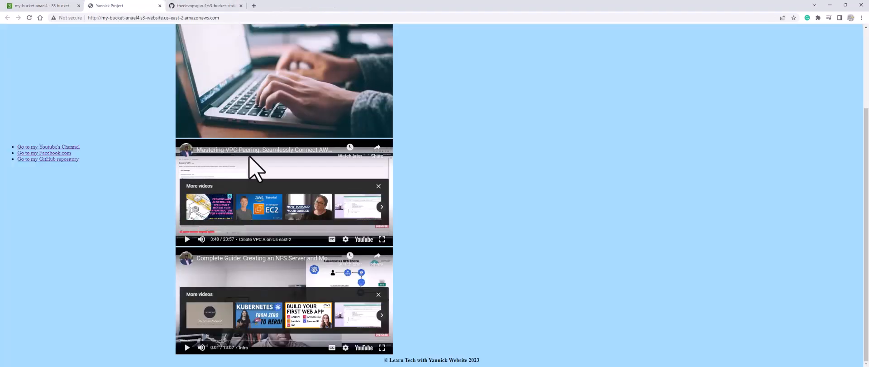